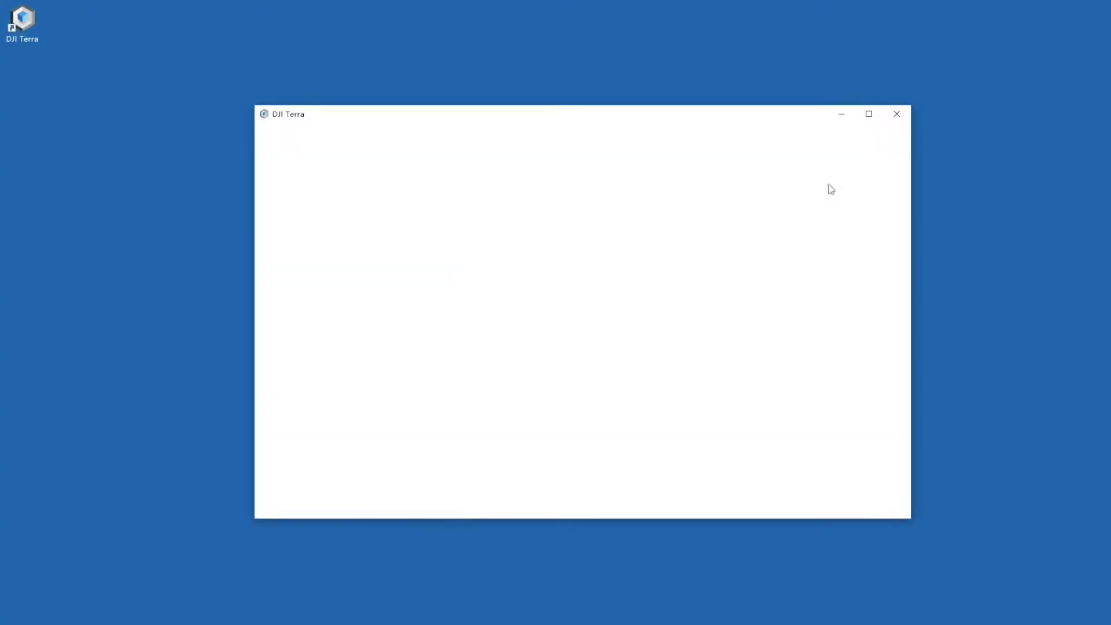
Maximize DJI Terra and create a new Oblique mission named 'Building'
{"action": "left_click", "coordinate": [868, 112]}
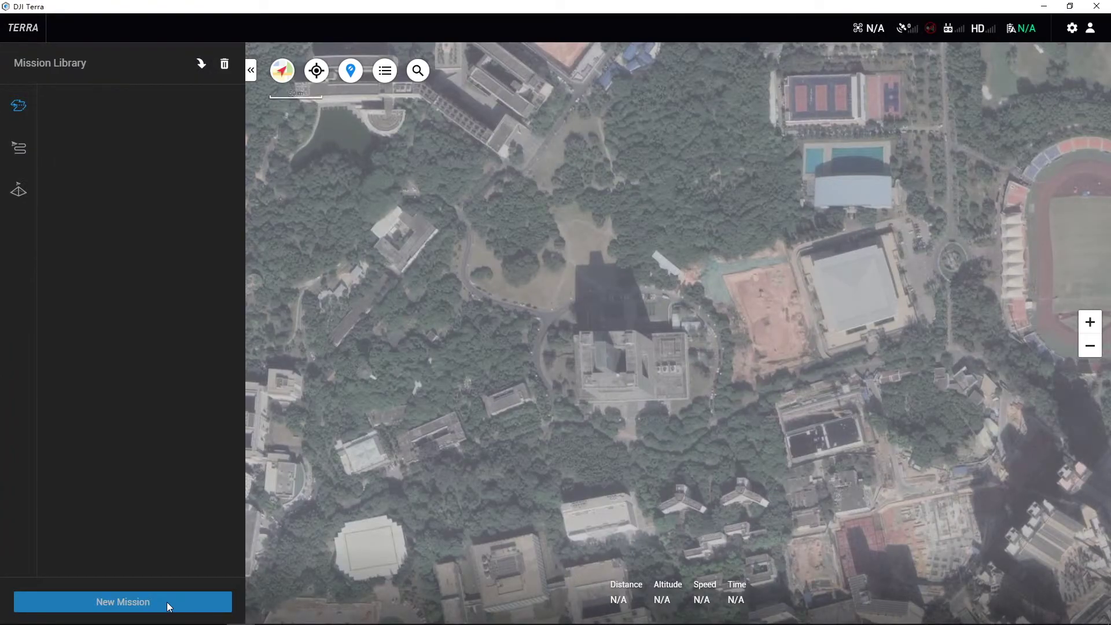
{"action": "left_click", "coordinate": [166, 602]}
{"action": "left_click", "coordinate": [647, 334]}
{"action": "triple_click", "coordinate": [630, 320]}
{"action": "type", "text": "Building"}
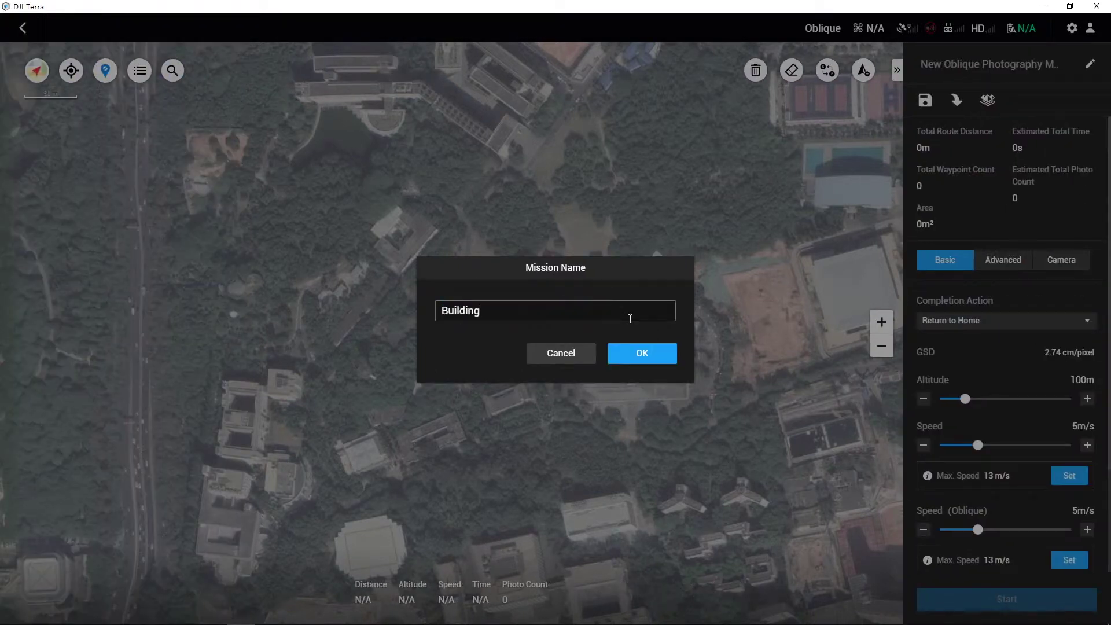
{"action": "key", "text": "Return"}
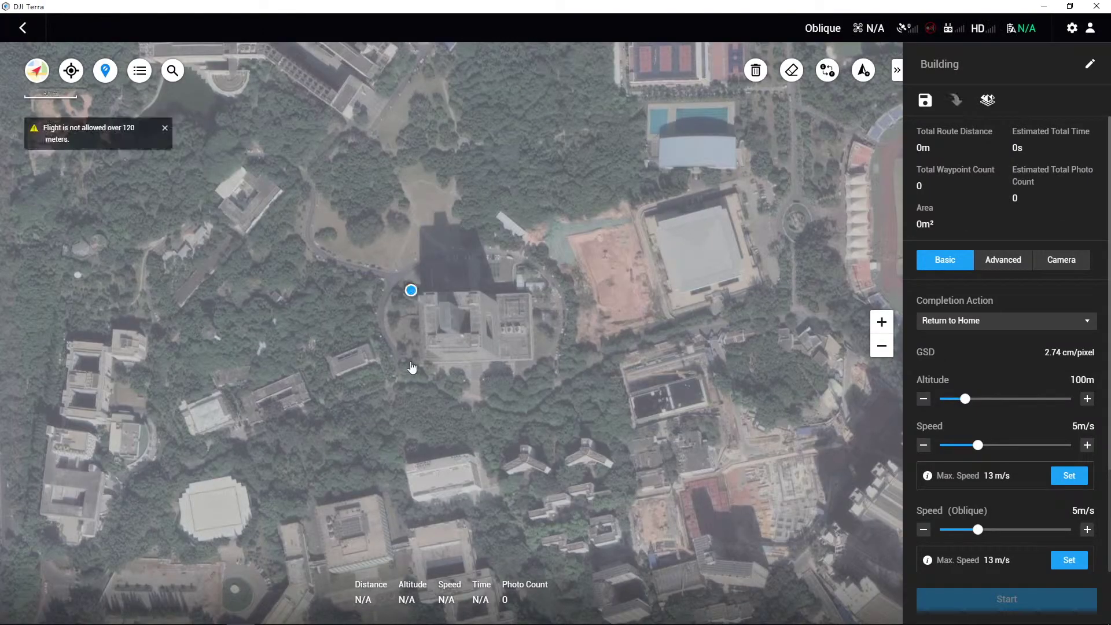
Draw a rectangular survey area around the central building
{"action": "left_click", "coordinate": [410, 361]}
{"action": "left_click", "coordinate": [538, 363]}
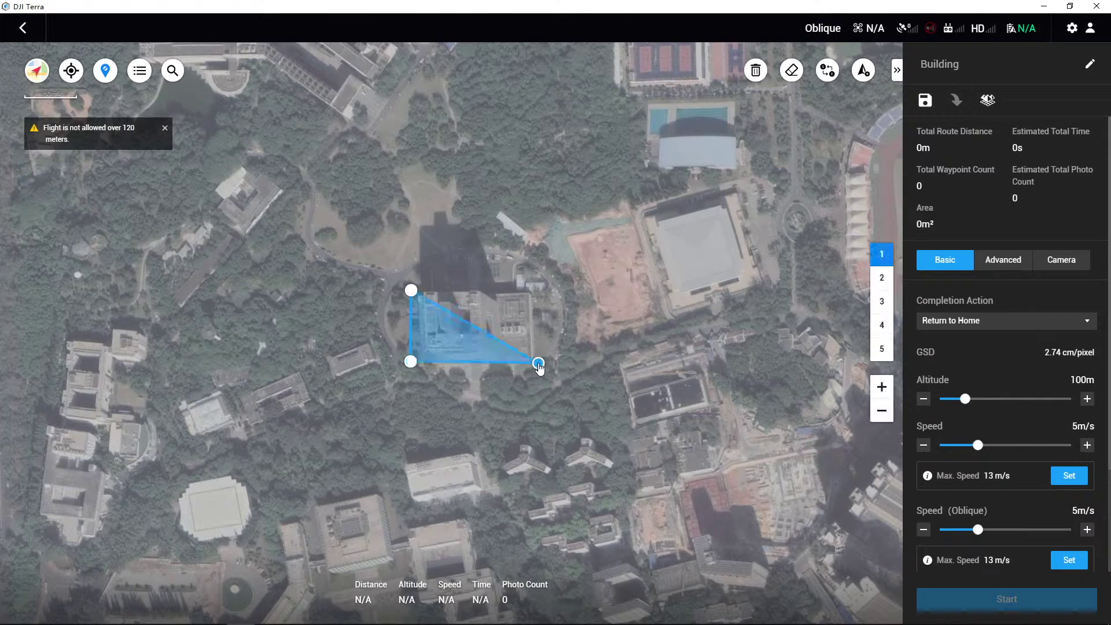
{"action": "left_click", "coordinate": [541, 285]}
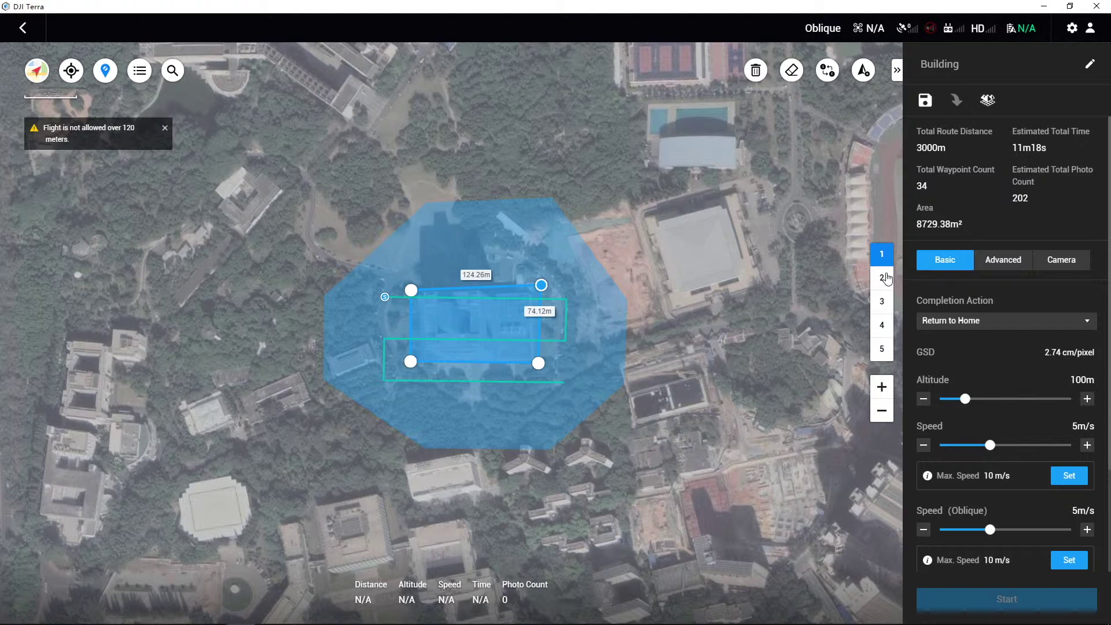
Review the flight routes for layers 2 through 5
{"action": "left_click", "coordinate": [886, 284]}
{"action": "left_click", "coordinate": [887, 302]}
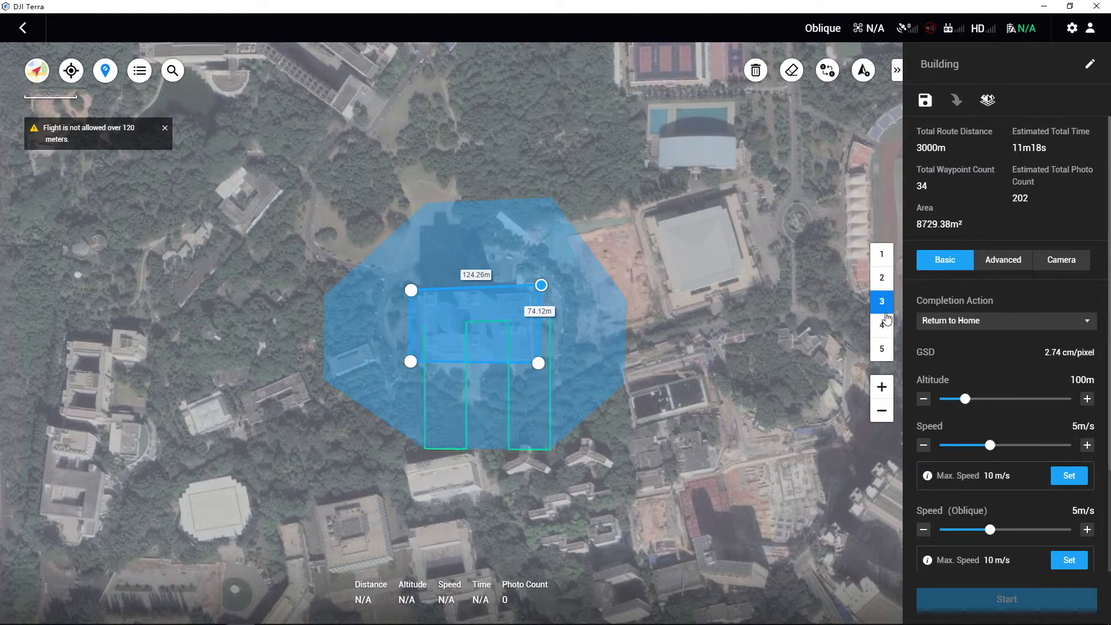
{"action": "left_click", "coordinate": [887, 325]}
{"action": "left_click", "coordinate": [887, 350]}
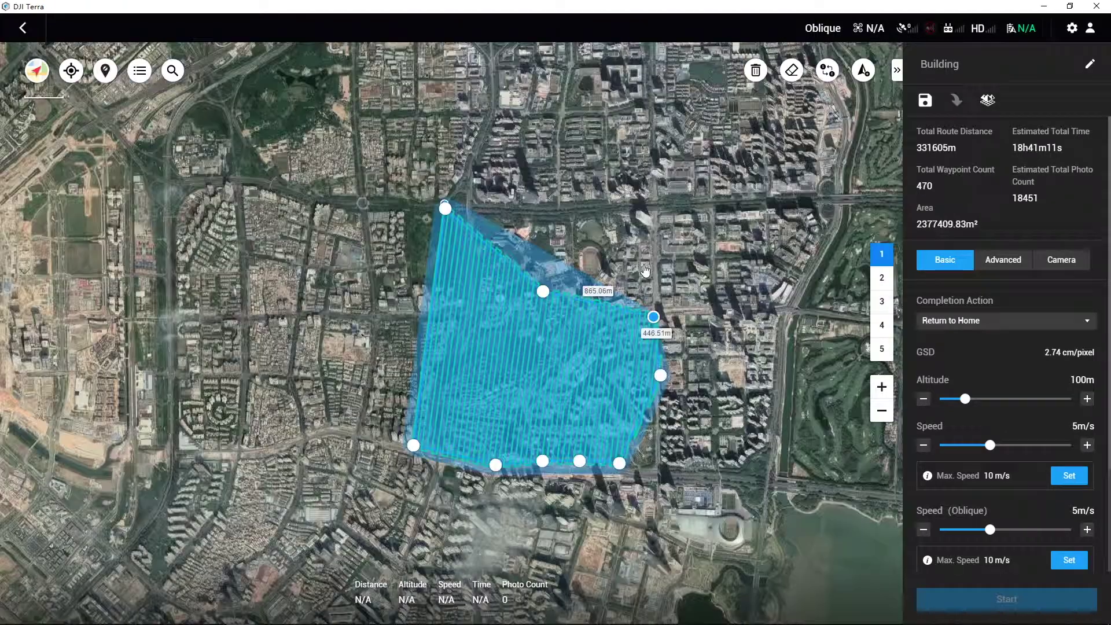
Enlarge the polygon with a new corner, then draw a large triangular area across the map
{"action": "left_click_drag", "start_coordinate": [645, 270], "coordinate": [644, 253]}
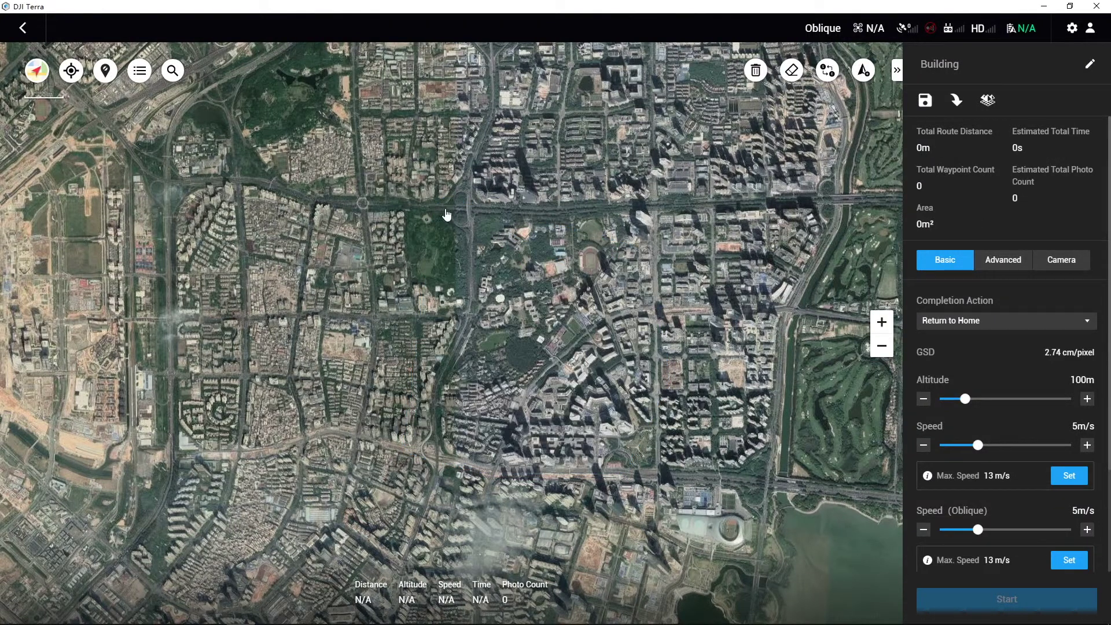
{"action": "left_click", "coordinate": [445, 208]}
{"action": "left_click", "coordinate": [413, 445]}
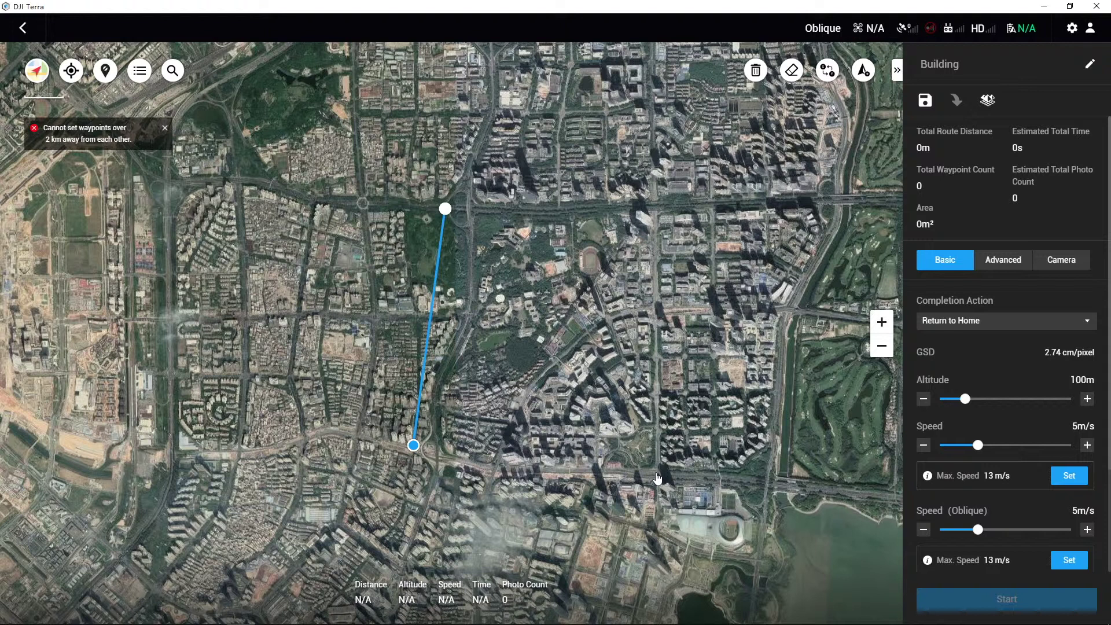
{"action": "left_click", "coordinate": [496, 465]}
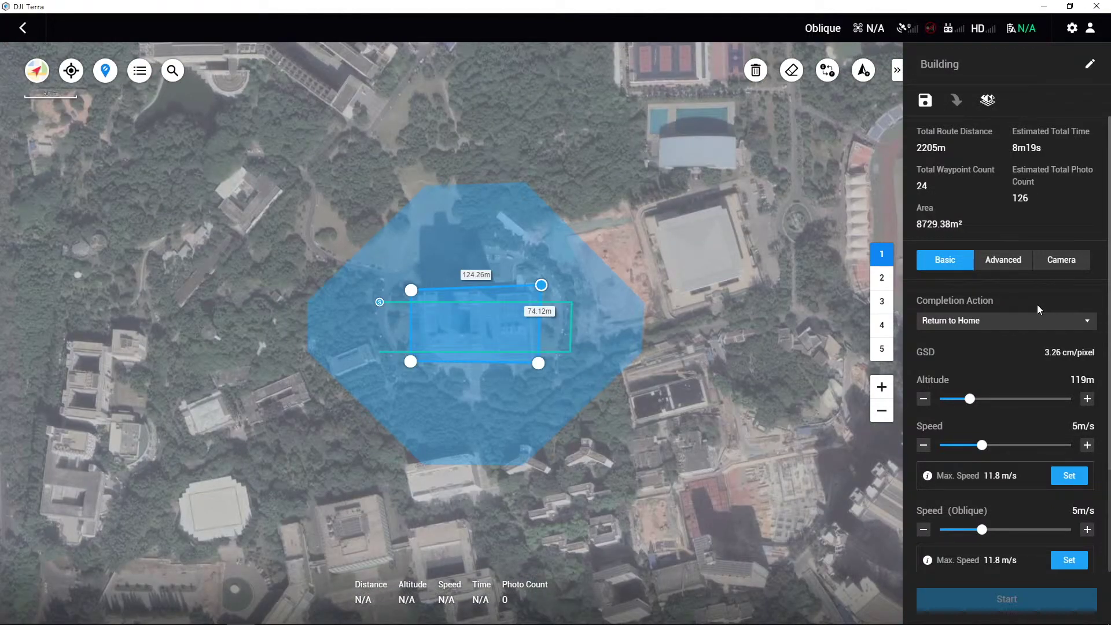
Review Advanced settings (70% side, 80% forward overlap, 29.75 m margin), then Camera settings
{"action": "left_click", "coordinate": [1003, 260]}
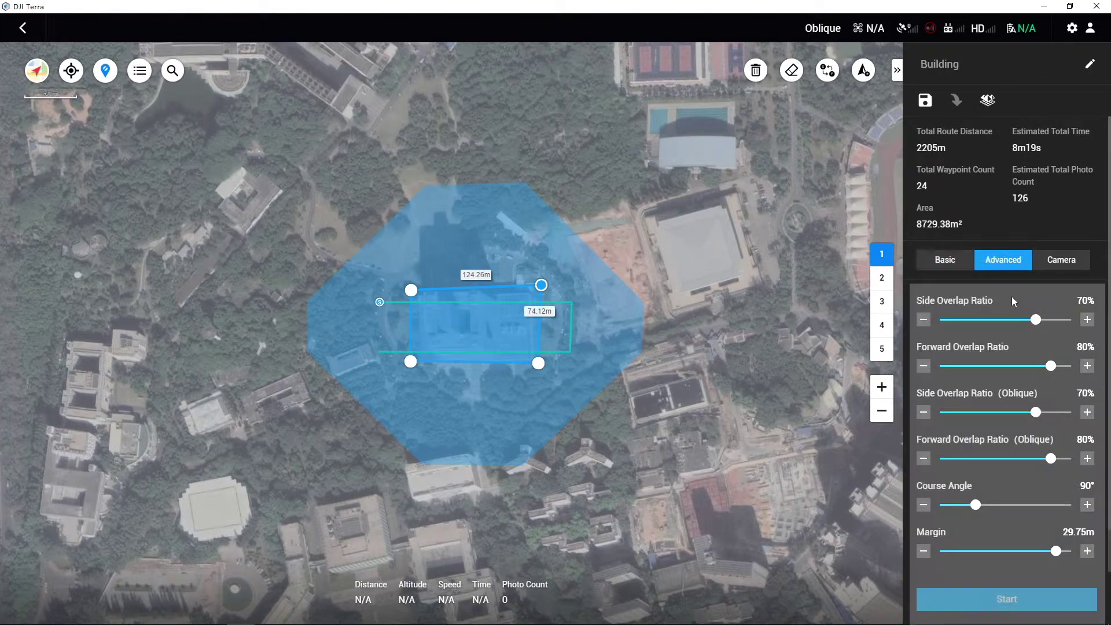
{"action": "left_click", "coordinate": [1062, 260]}
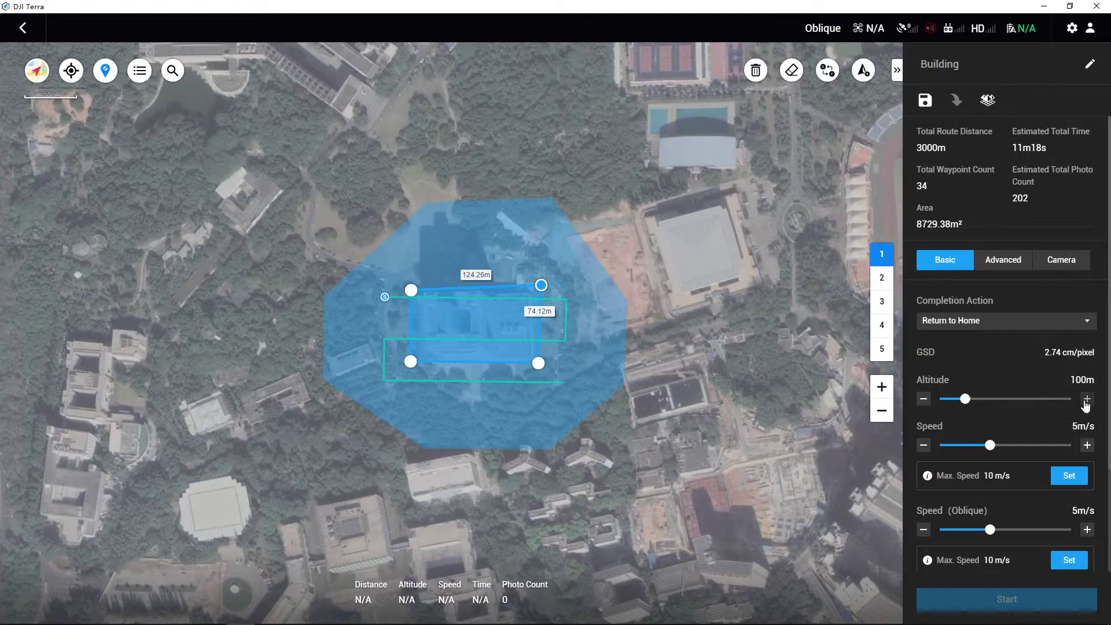
Raise the flight altitude to 119 m, giving a 3.26 cm/pixel GSD and 126 photos
{"action": "left_click", "coordinate": [1086, 400]}
{"action": "left_click", "coordinate": [1087, 400]}
{"action": "left_click", "coordinate": [1087, 399]}
{"action": "left_click", "coordinate": [1087, 399]}
{"action": "left_click", "coordinate": [1087, 399]}
{"action": "left_click", "coordinate": [1087, 400]}
{"action": "left_click", "coordinate": [1087, 399]}
{"action": "left_click", "coordinate": [1087, 400]}
{"action": "left_click", "coordinate": [1087, 399]}
{"action": "left_click", "coordinate": [1087, 400]}
{"action": "left_click", "coordinate": [1087, 399]}
{"action": "left_click", "coordinate": [1086, 401]}
{"action": "left_click", "coordinate": [1086, 401]}
{"action": "left_click", "coordinate": [1085, 400]}
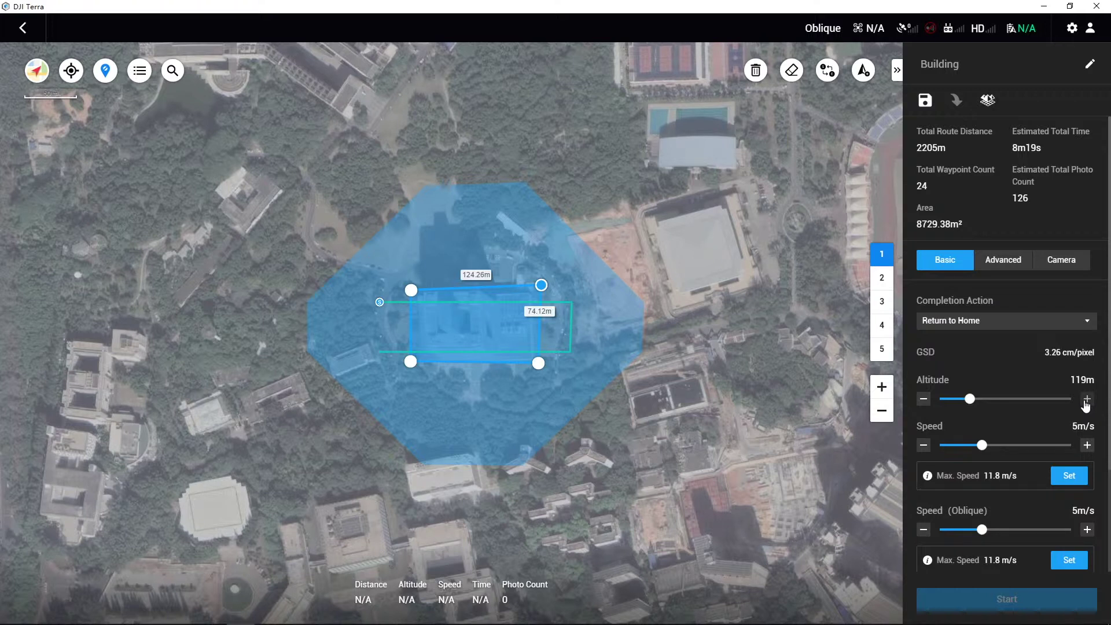
Keep Return to Home as the completion action and set RTH altitude to 120 m
{"action": "left_click", "coordinate": [1022, 322]}
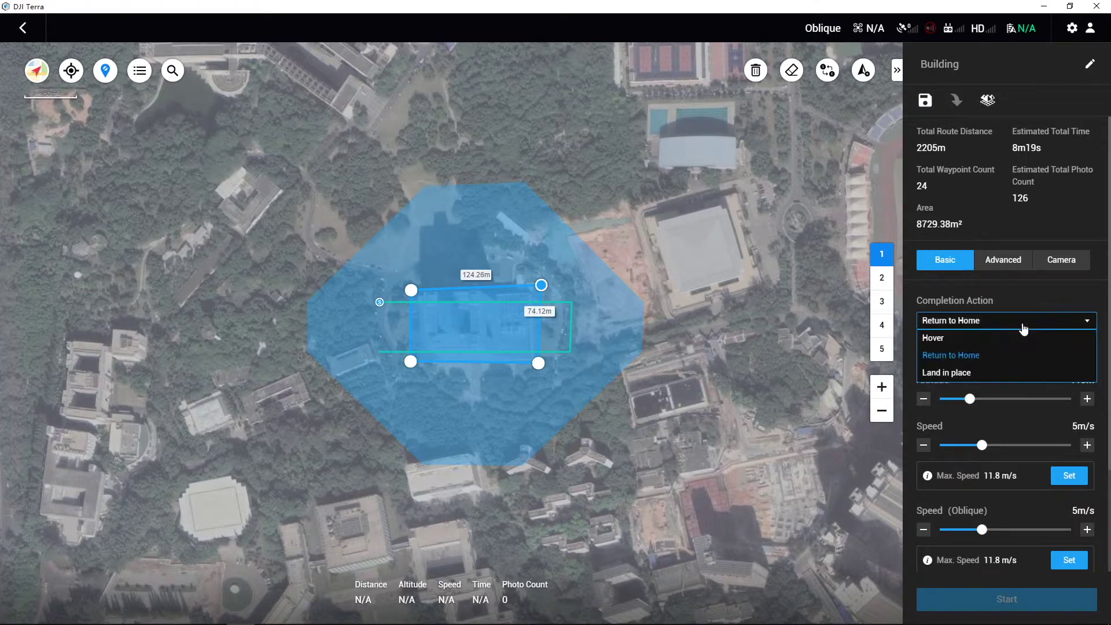
{"action": "left_click", "coordinate": [1033, 357]}
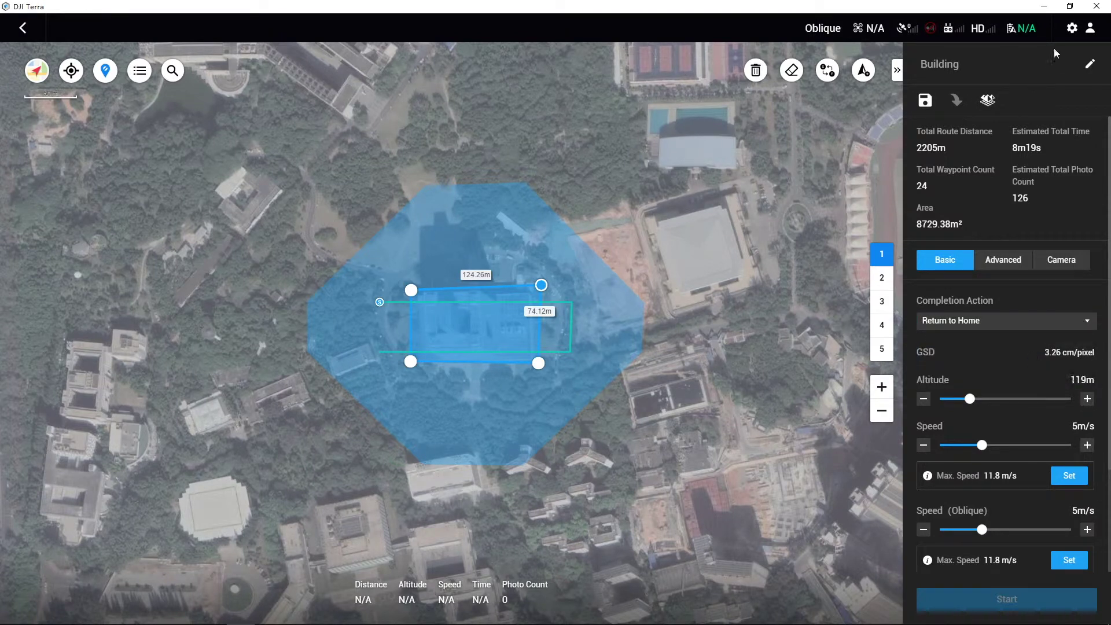
{"action": "left_click", "coordinate": [1072, 28]}
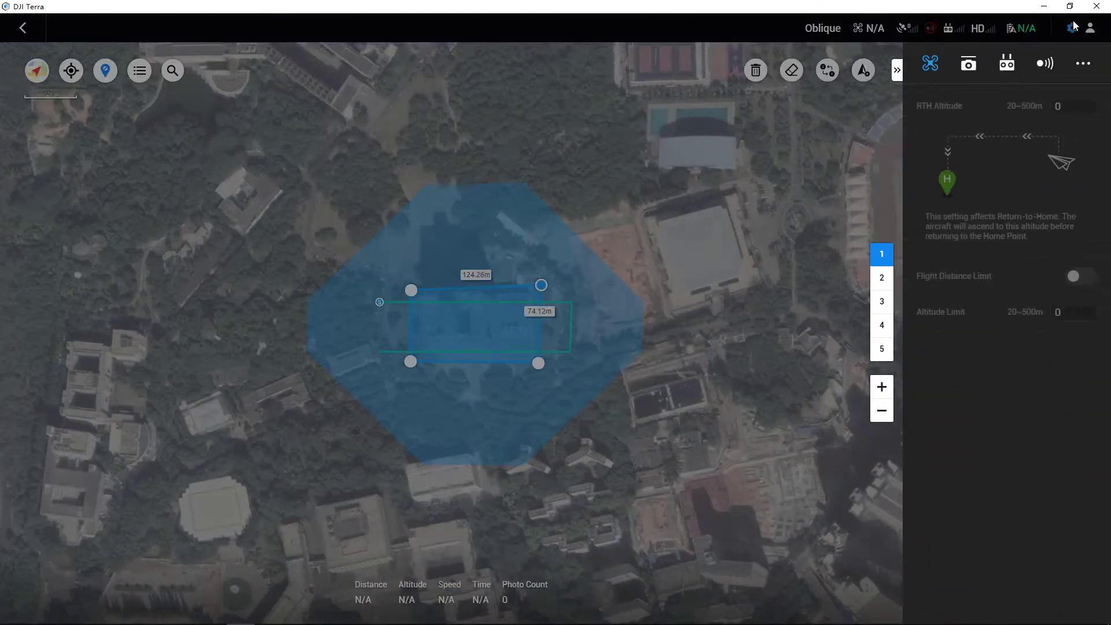
{"action": "double_click", "coordinate": [1086, 107]}
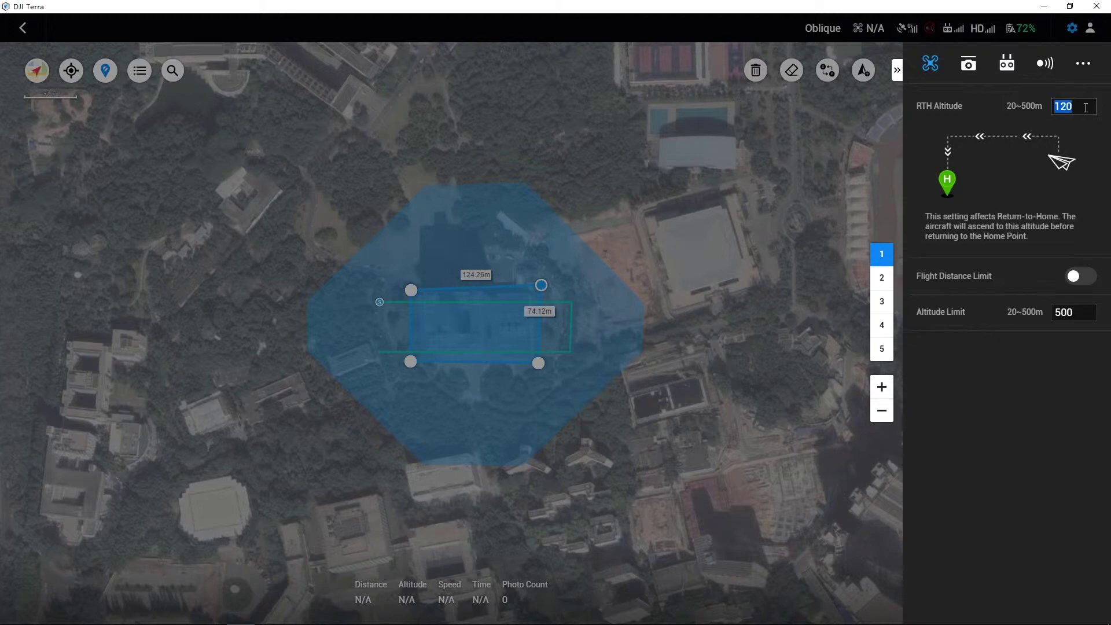
{"action": "type", "text": "120"}
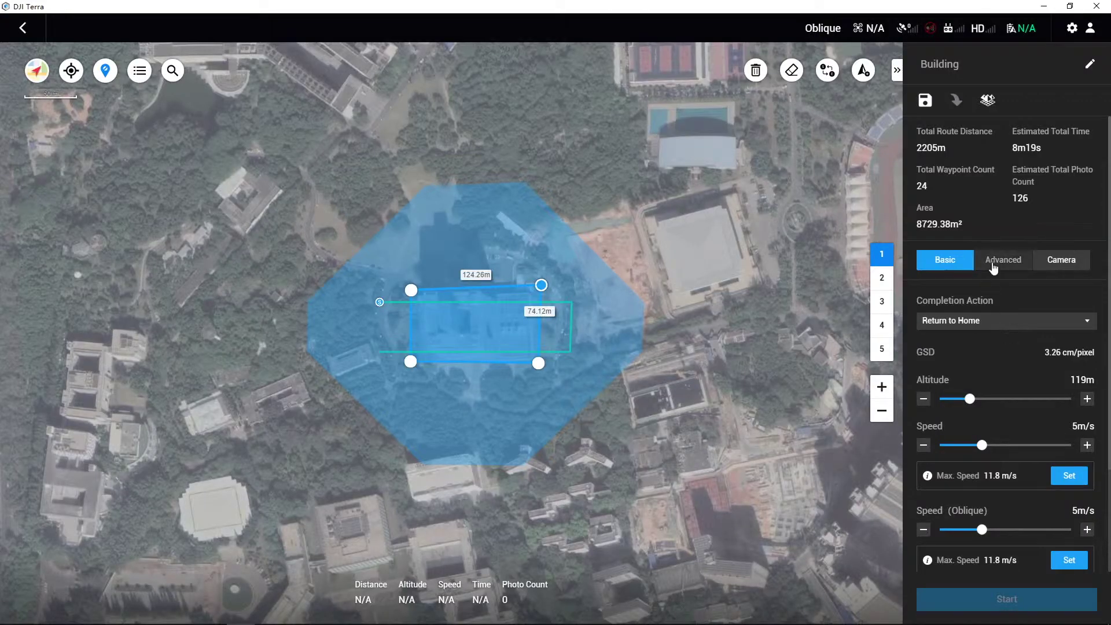
Set side overlap to 80% and forward overlap to 85% on the Advanced tab
{"action": "left_click", "coordinate": [994, 266]}
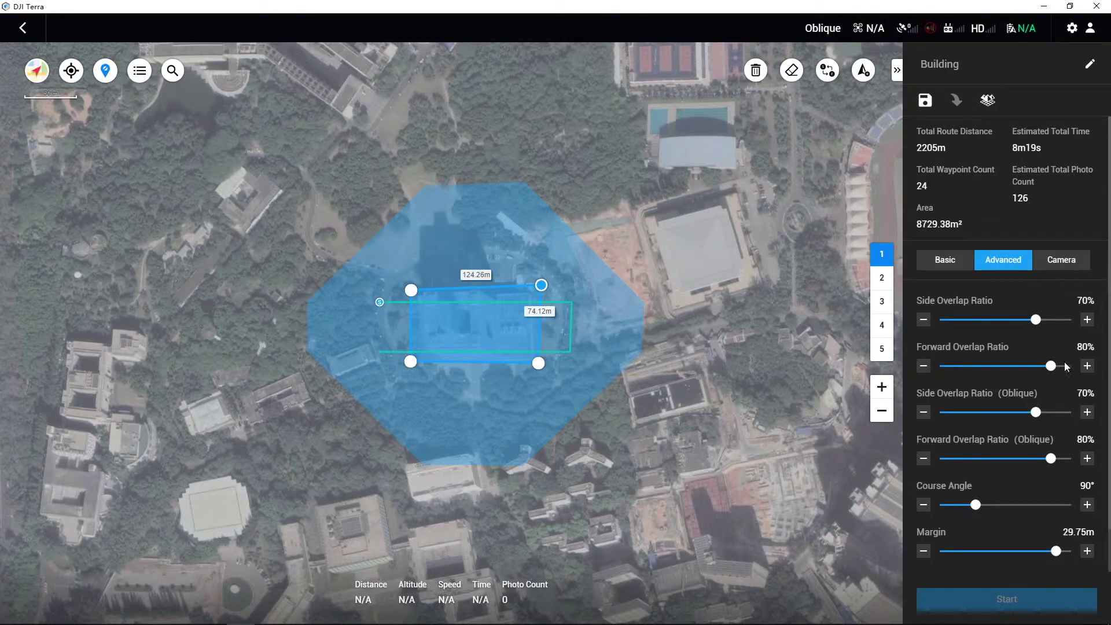
{"action": "scroll", "coordinate": [1065, 362], "scroll_direction": "down", "scroll_amount": 1}
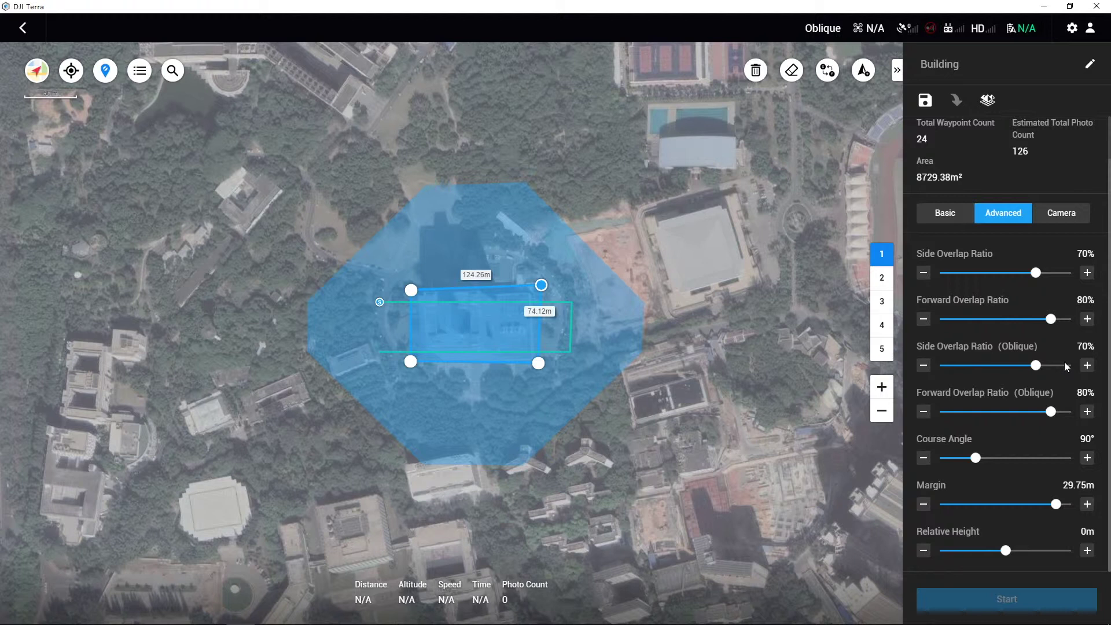
{"action": "scroll", "coordinate": [1065, 364], "scroll_direction": "up", "scroll_amount": 1}
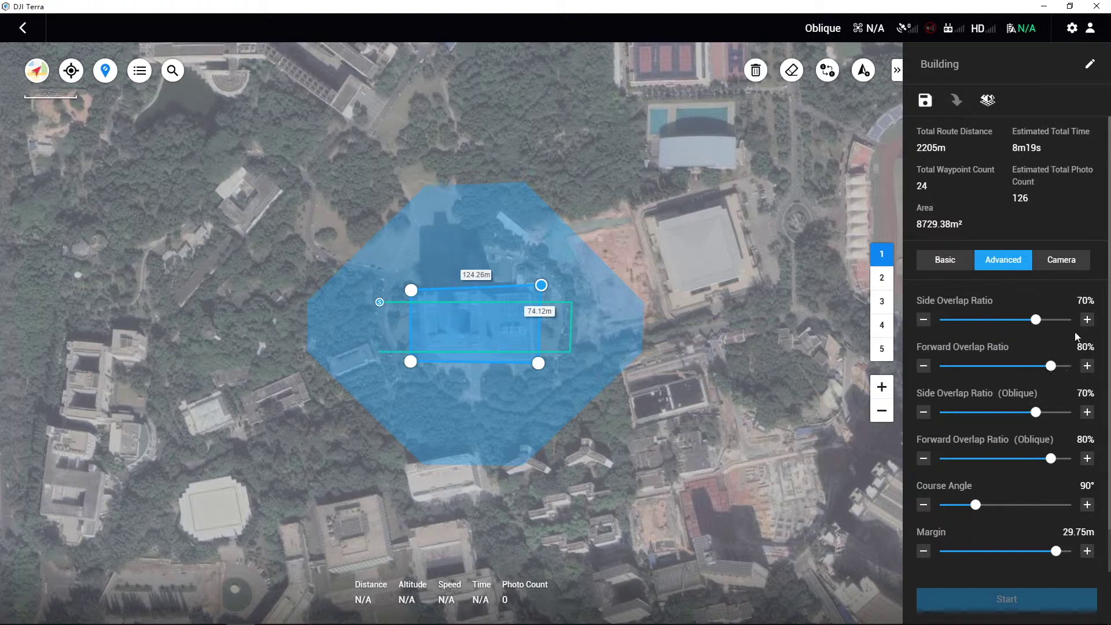
{"action": "left_click", "coordinate": [1088, 319]}
{"action": "left_click", "coordinate": [1088, 320]}
{"action": "left_click", "coordinate": [1088, 319]}
{"action": "left_click", "coordinate": [1088, 320]}
{"action": "left_click", "coordinate": [1088, 320]}
{"action": "left_click", "coordinate": [1087, 319]}
{"action": "left_click", "coordinate": [1087, 320]}
{"action": "left_click", "coordinate": [1088, 320]}
{"action": "left_click", "coordinate": [1088, 320]}
{"action": "left_click", "coordinate": [1088, 319]}
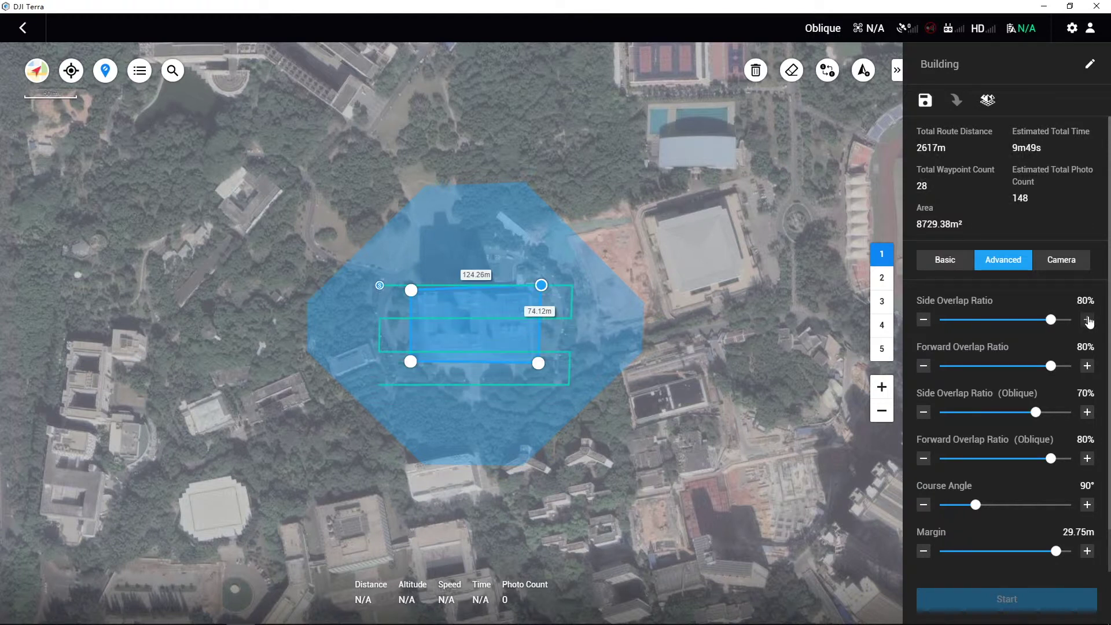
{"action": "left_click", "coordinate": [1088, 365]}
{"action": "left_click", "coordinate": [1087, 365]}
{"action": "left_click", "coordinate": [1088, 366]}
{"action": "left_click", "coordinate": [1088, 366]}
{"action": "left_click", "coordinate": [1088, 365]}
Set oblique side overlap to 75% and oblique forward overlap to 85%
{"action": "left_click", "coordinate": [1087, 412]}
{"action": "left_click", "coordinate": [1087, 412]}
{"action": "left_click", "coordinate": [1088, 412]}
{"action": "left_click", "coordinate": [1087, 412]}
{"action": "left_click", "coordinate": [1087, 412]}
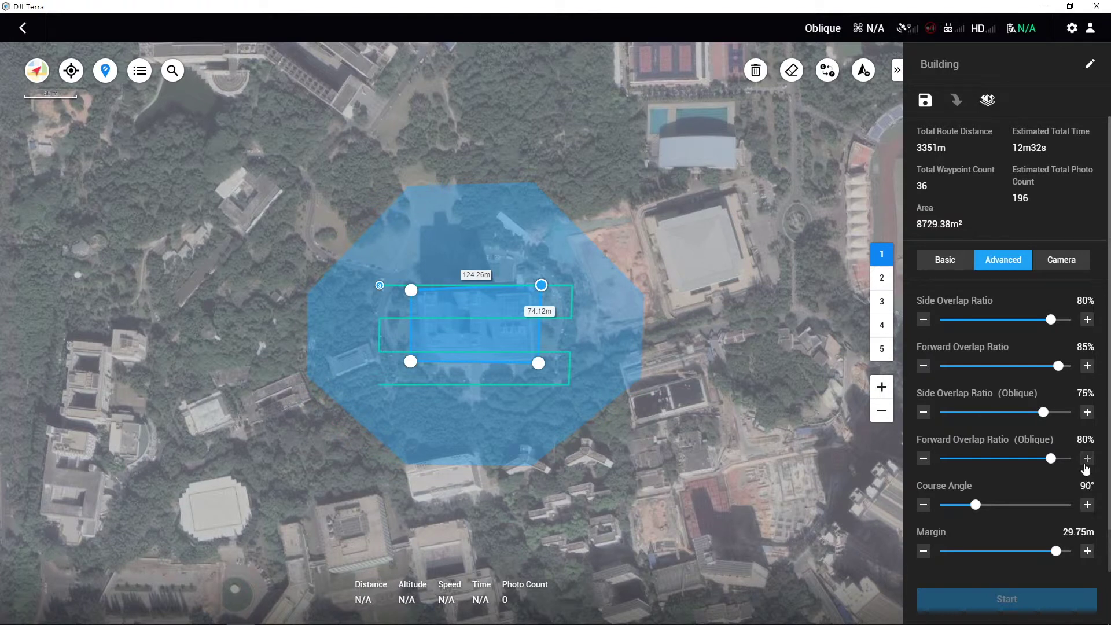
{"action": "left_click", "coordinate": [1087, 460]}
{"action": "left_click", "coordinate": [1087, 459]}
{"action": "left_click", "coordinate": [1087, 459]}
{"action": "left_click", "coordinate": [1087, 460]}
{"action": "left_click", "coordinate": [1087, 460]}
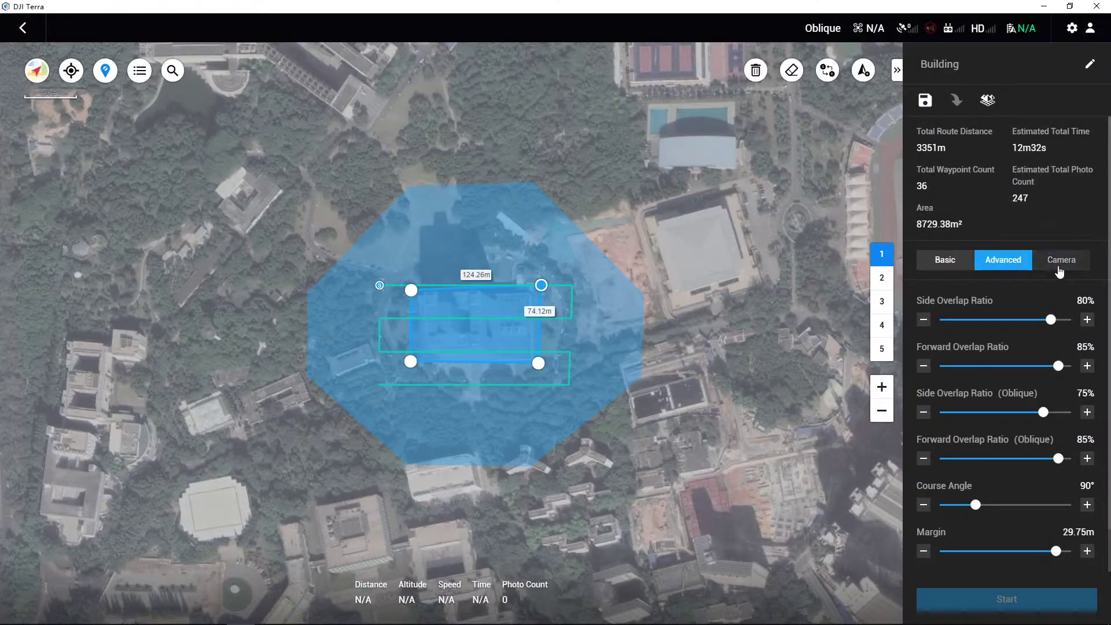
Select Phantom 4 RTK as the mission camera
{"action": "left_click", "coordinate": [1061, 263]}
{"action": "left_click", "coordinate": [1067, 322]}
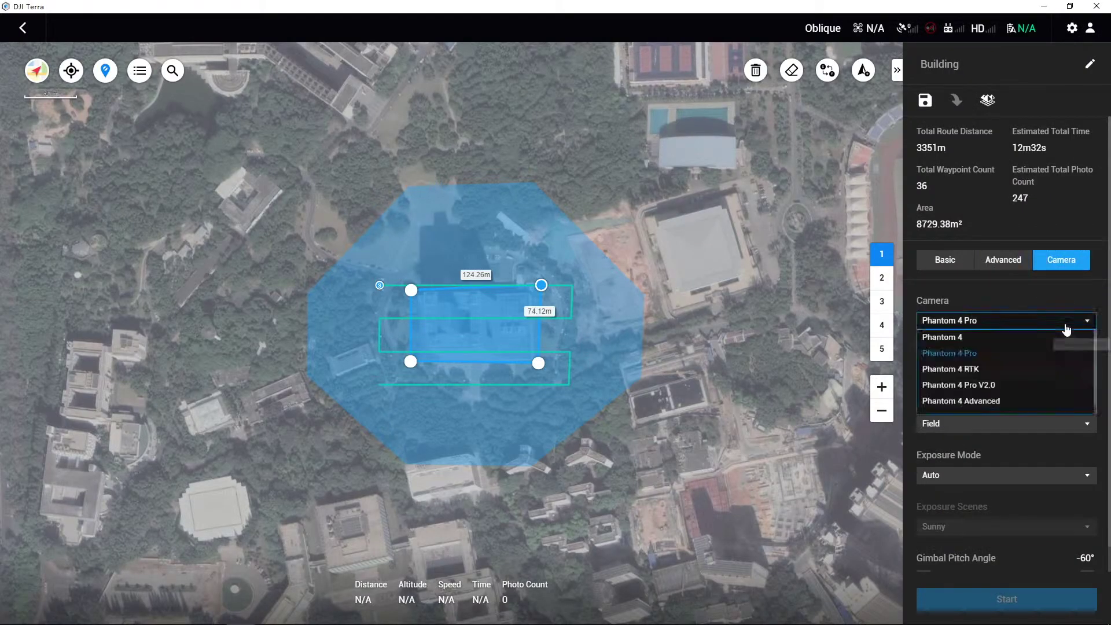
{"action": "left_click", "coordinate": [1045, 375]}
Raise the gimbal pitch angle to -46°
{"action": "scroll", "coordinate": [1051, 433], "scroll_direction": "down", "scroll_amount": 1}
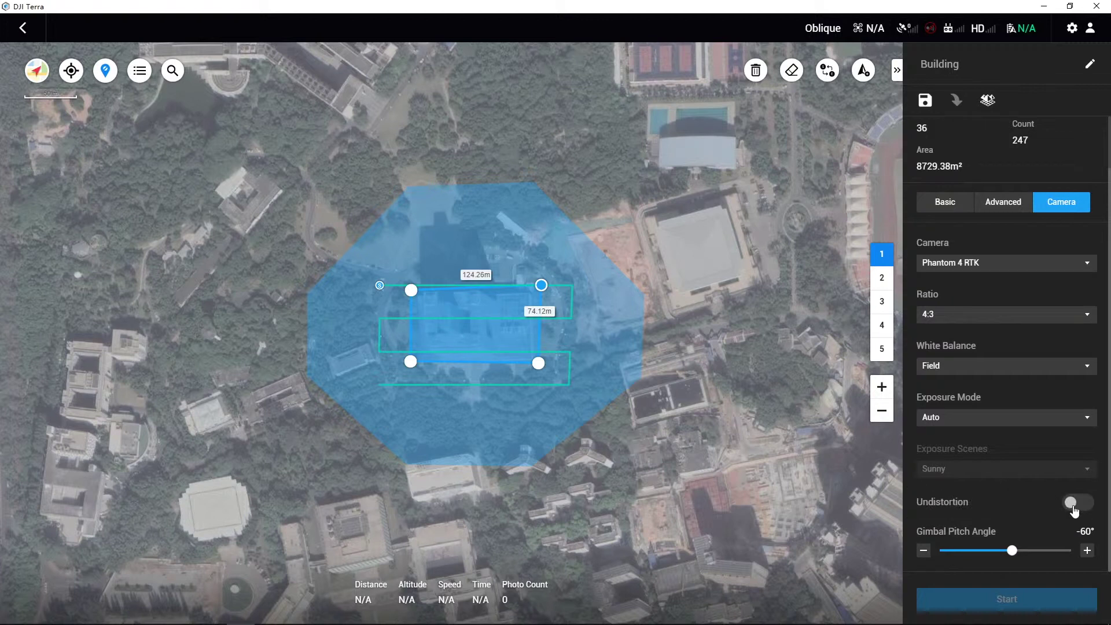
{"action": "left_click", "coordinate": [1087, 551]}
{"action": "left_click", "coordinate": [1087, 551]}
{"action": "left_click", "coordinate": [1087, 551]}
{"action": "left_click", "coordinate": [1087, 551]}
{"action": "left_click", "coordinate": [1087, 551]}
{"action": "left_click", "coordinate": [1087, 551]}
{"action": "left_click", "coordinate": [1087, 551]}
{"action": "left_click", "coordinate": [1087, 551]}
{"action": "left_click", "coordinate": [1087, 551]}
{"action": "left_click", "coordinate": [1087, 551]}
{"action": "left_click", "coordinate": [1086, 551]}
{"action": "left_click", "coordinate": [1087, 551]}
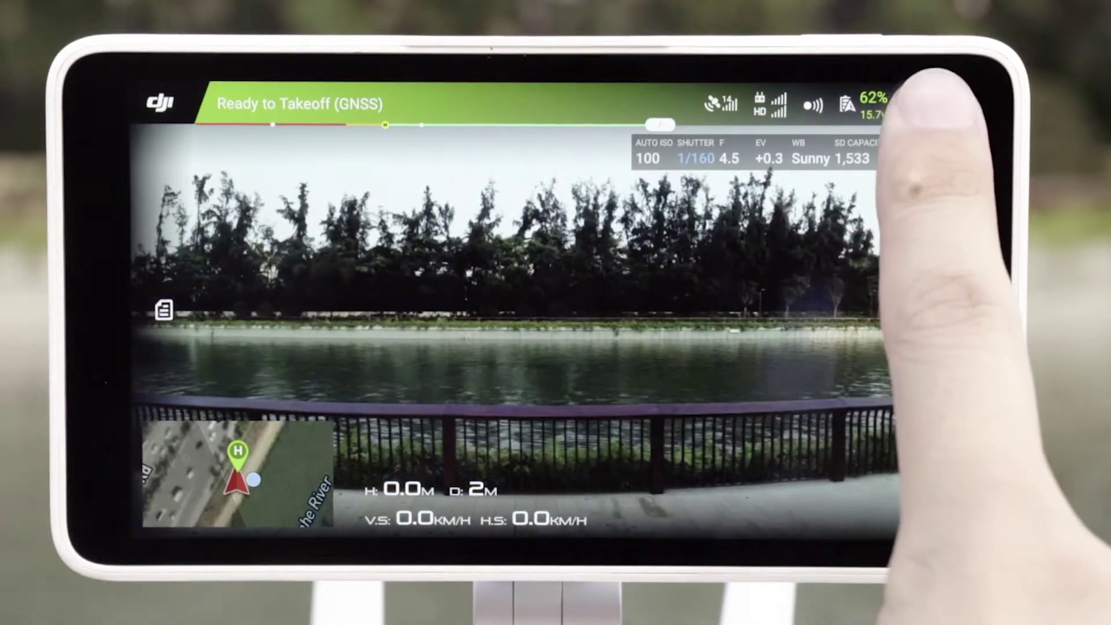
Switch on the controller's RTK function to connect network RTK, then return to DJI Terra
{"action": "left_click", "coordinate": [921, 103]}
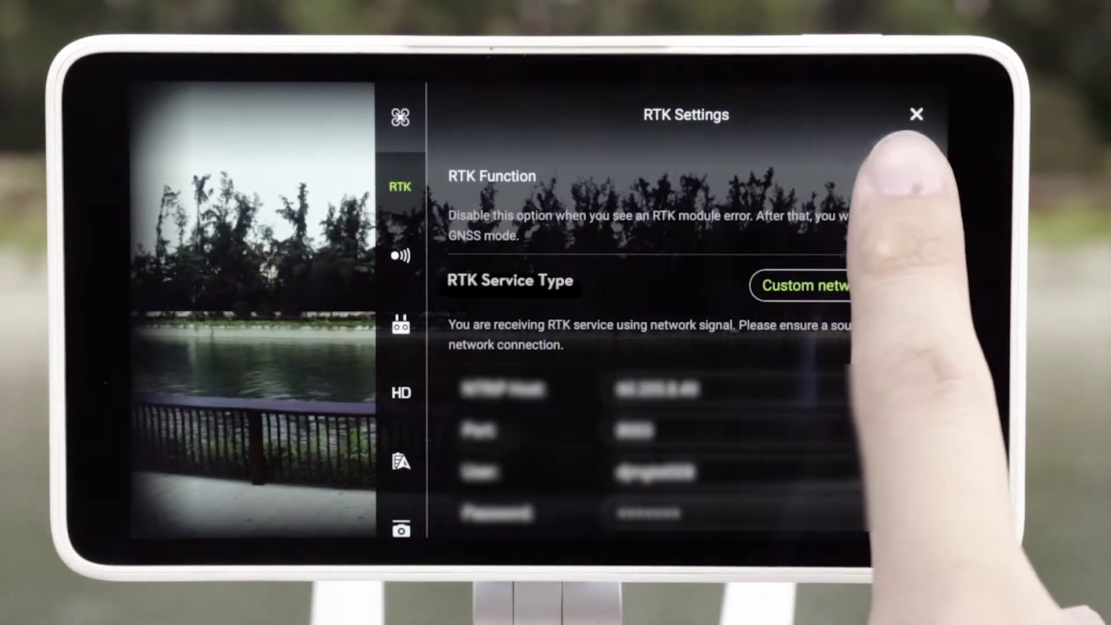
{"action": "left_click", "coordinate": [899, 176]}
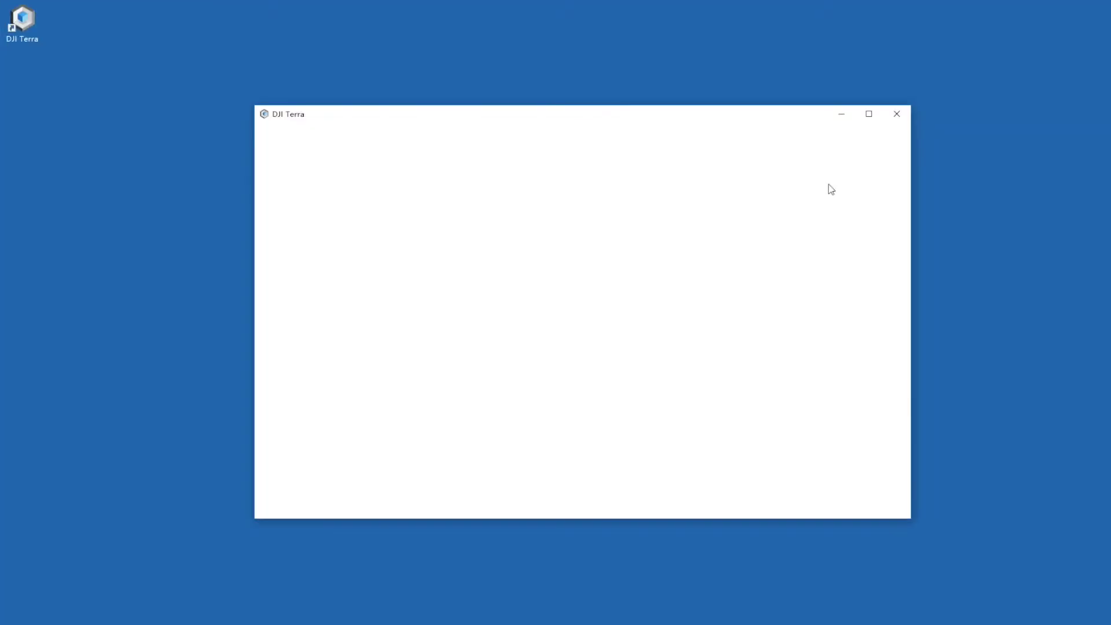
{"action": "left_click", "coordinate": [868, 112]}
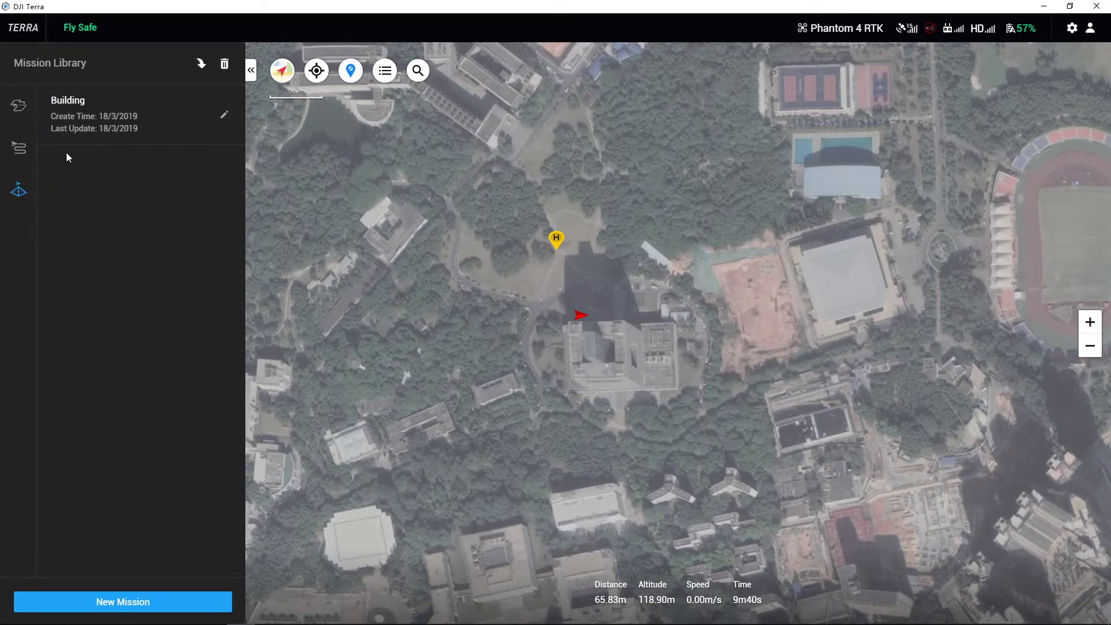
Reopen the Building mission from the Mission Library and start it to show the pre-flight checklist
{"action": "left_click", "coordinate": [83, 138]}
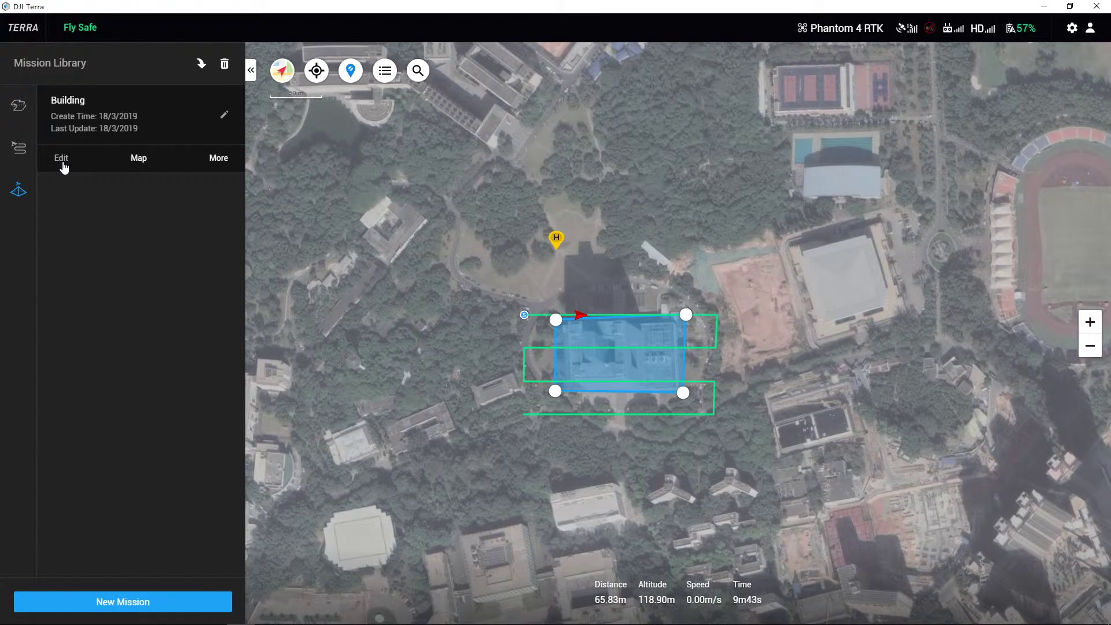
{"action": "left_click", "coordinate": [62, 164]}
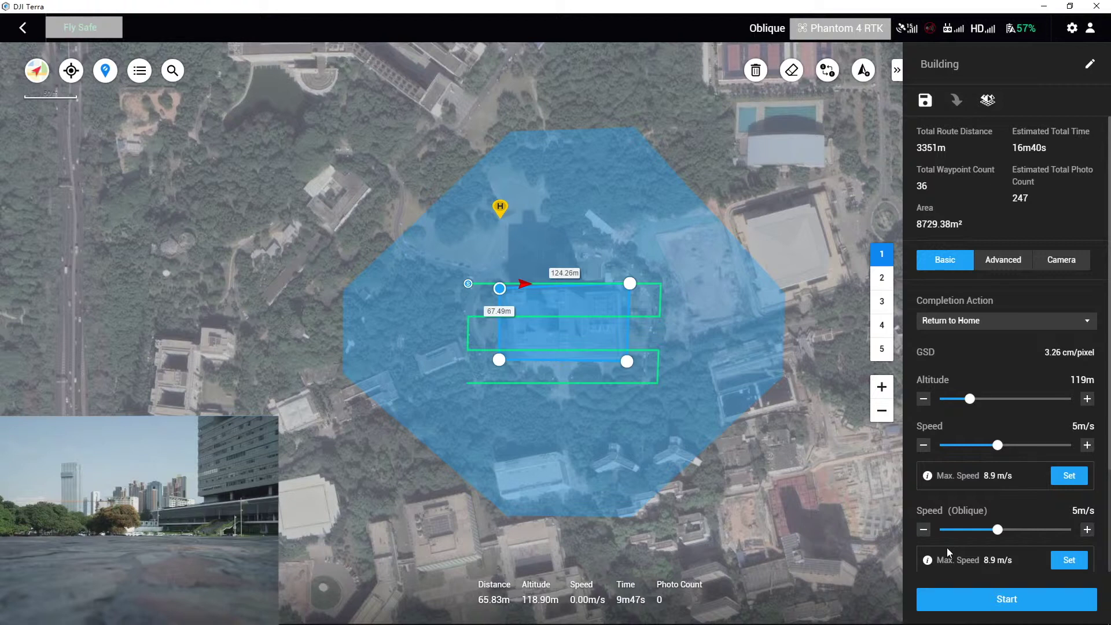
{"action": "left_click", "coordinate": [1007, 599]}
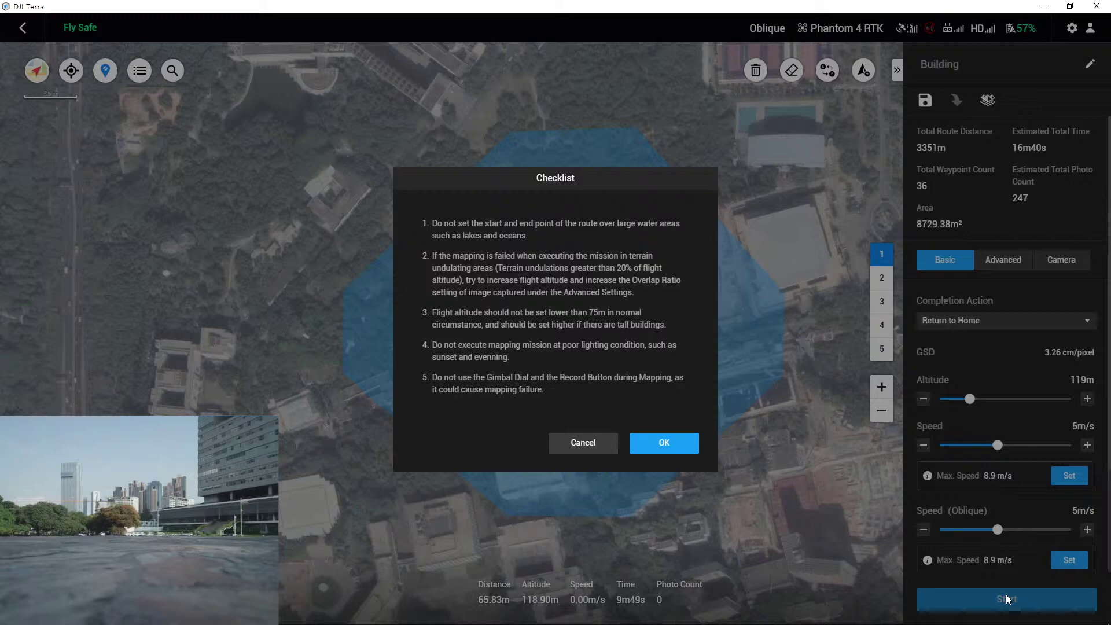
Accept the pre-flight checklist, start the Building mission flight, and show the mission details panel
{"action": "left_click", "coordinate": [679, 441]}
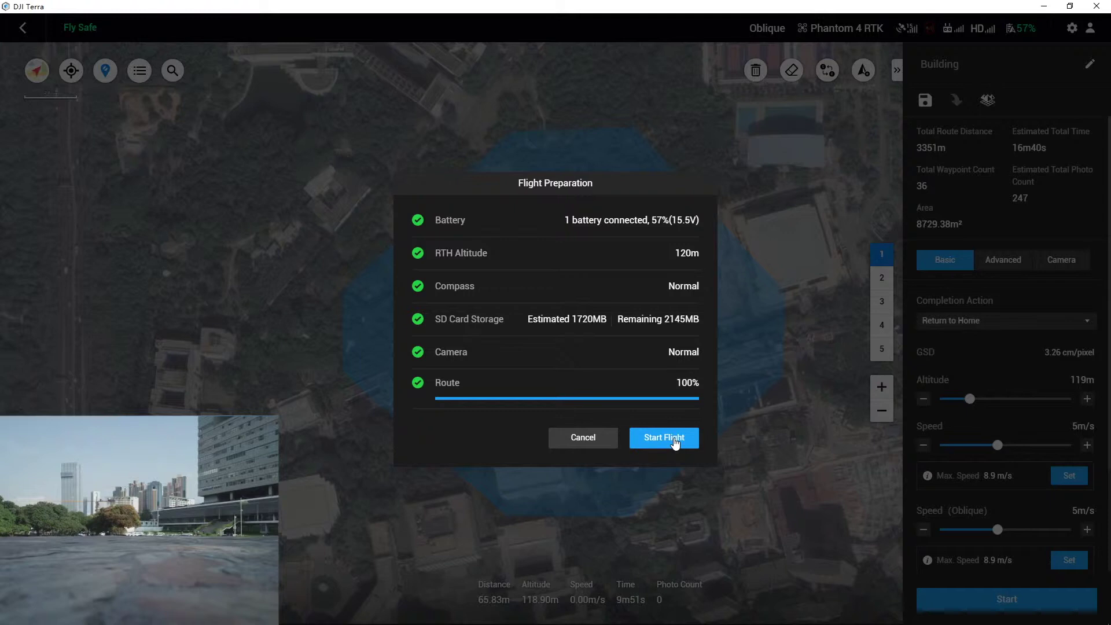
{"action": "left_click", "coordinate": [665, 439]}
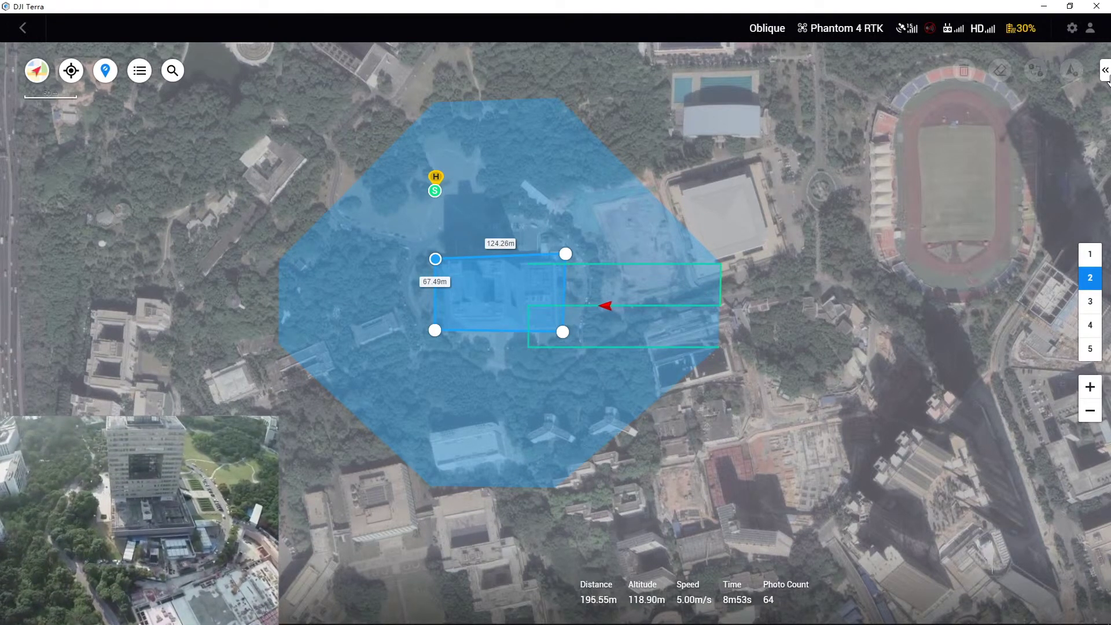
{"action": "left_click", "coordinate": [1106, 70]}
Stop the flight for a battery swap, saving route progress, then continue the saved Building mission
{"action": "left_click", "coordinate": [1073, 598]}
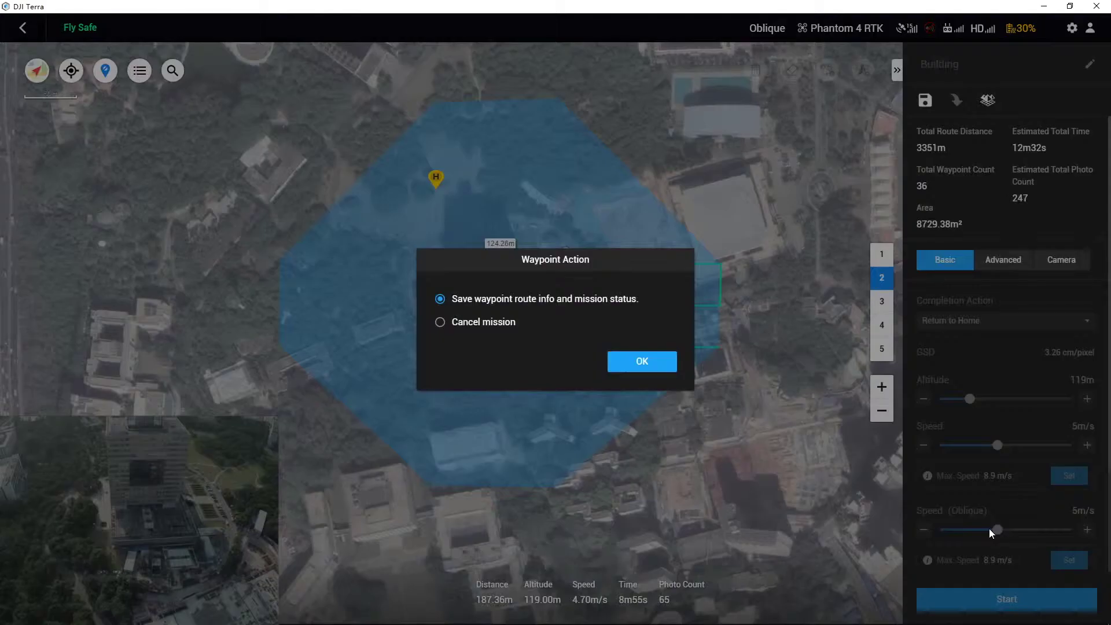
{"action": "left_click", "coordinate": [654, 368]}
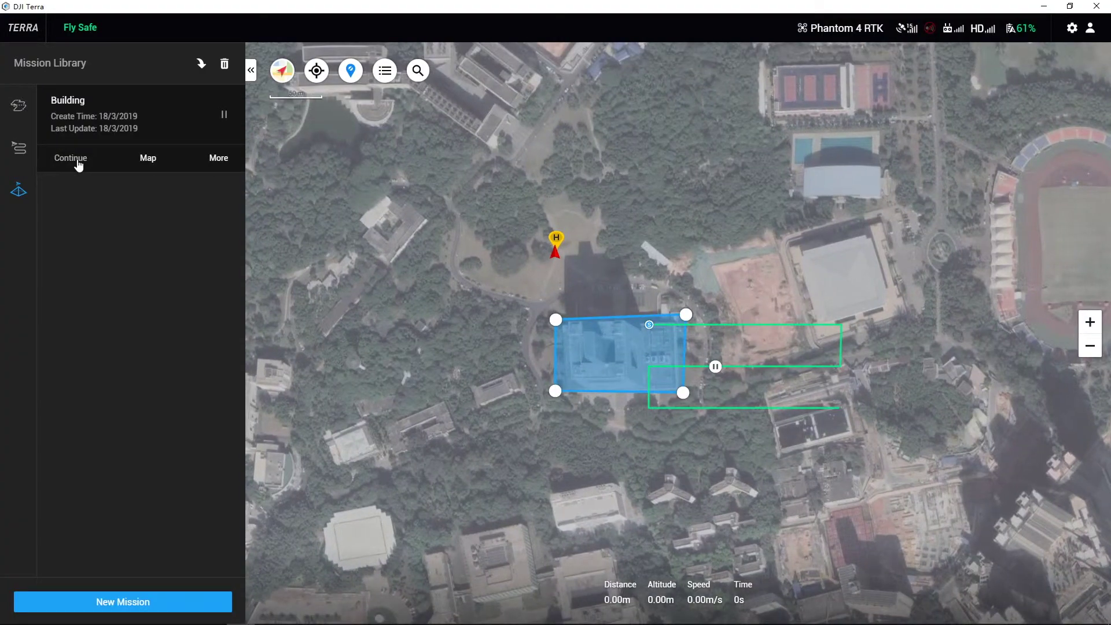
{"action": "left_click", "coordinate": [74, 160]}
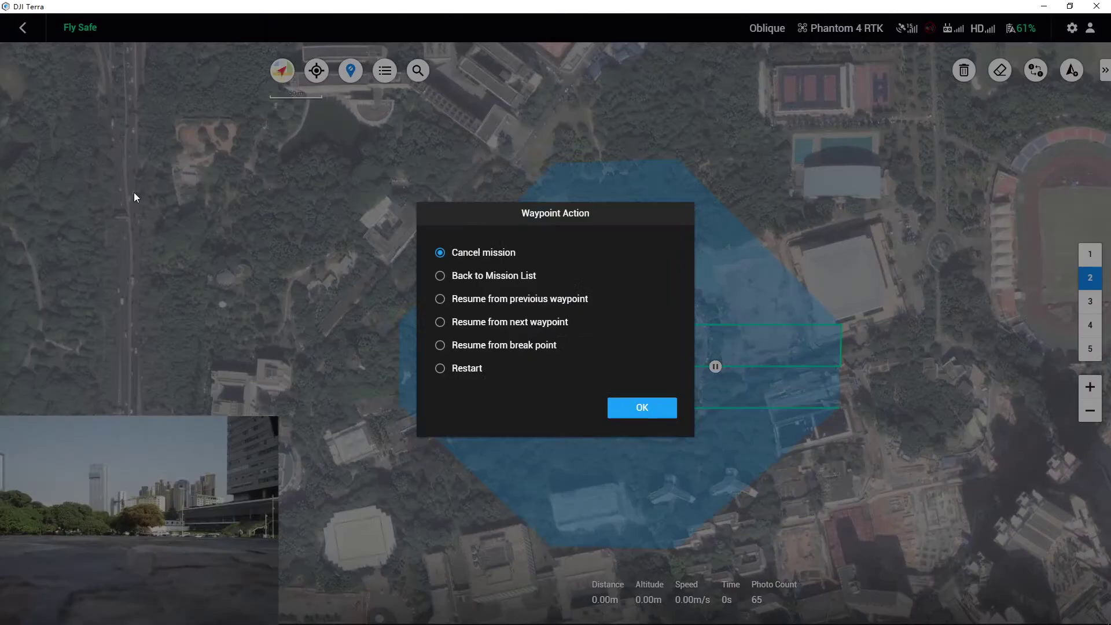
Resume the Building flight from the break point and dismiss the mission completed notice
{"action": "left_click", "coordinate": [515, 346]}
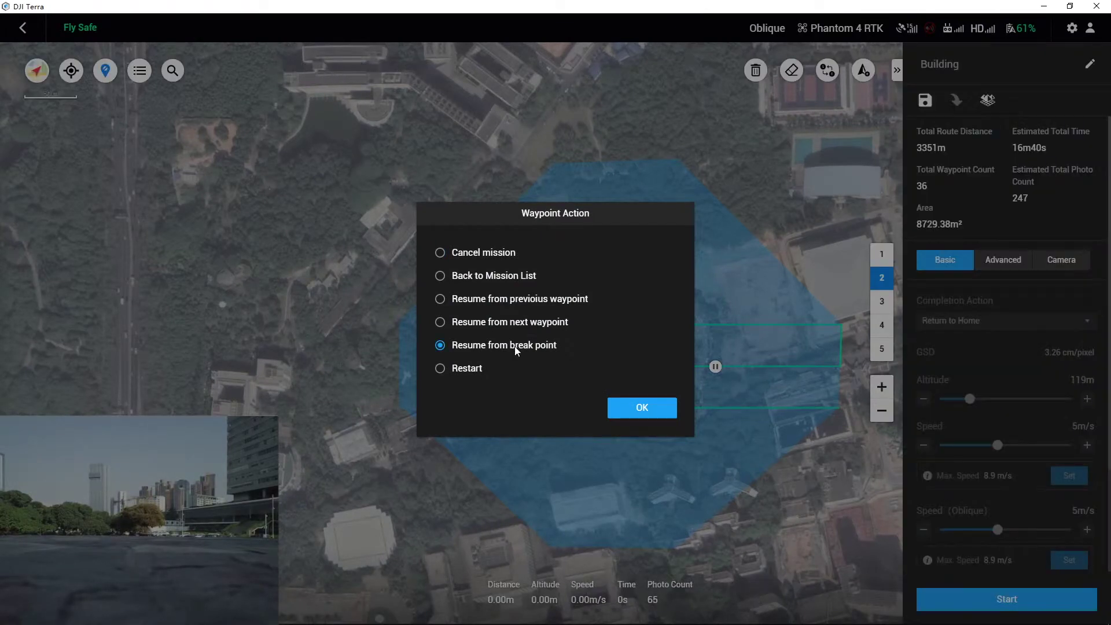
{"action": "left_click", "coordinate": [622, 407]}
{"action": "left_click", "coordinate": [666, 439]}
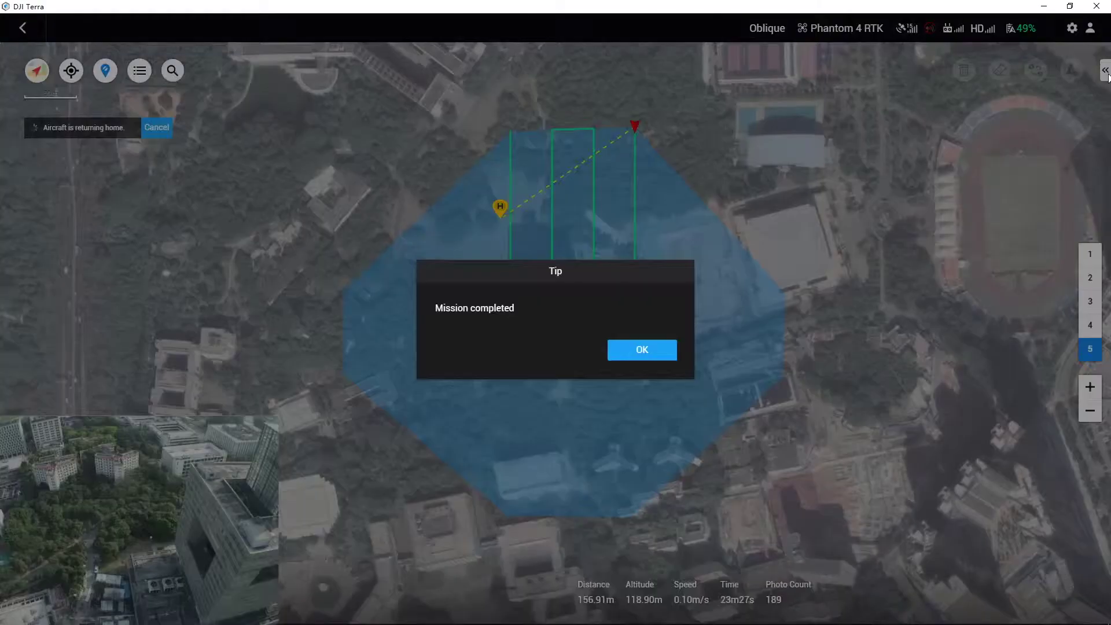
{"action": "left_click", "coordinate": [647, 352]}
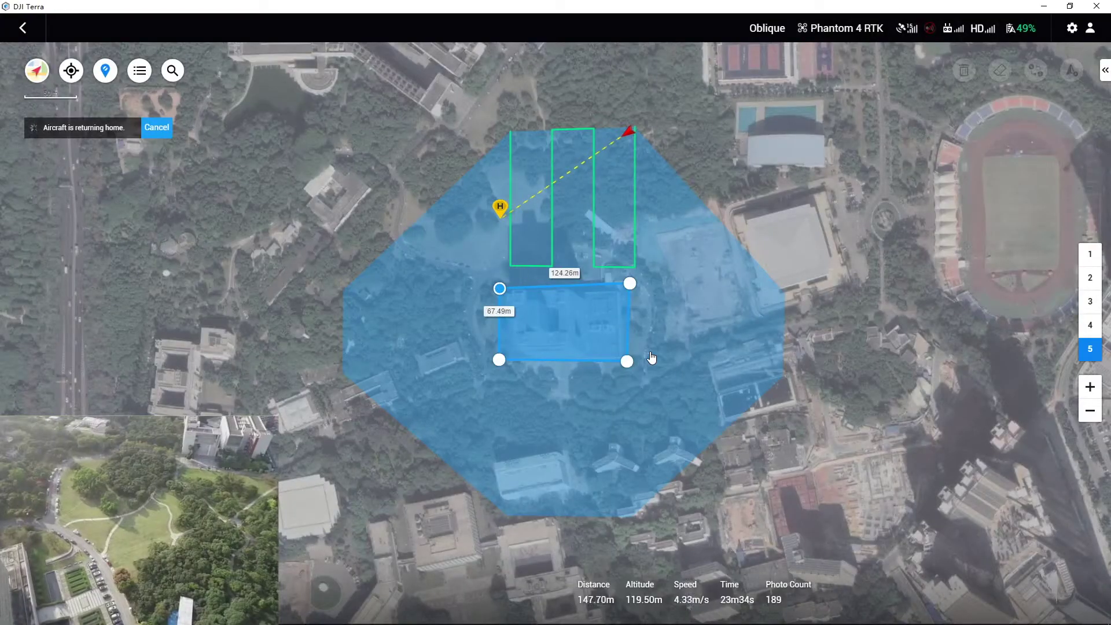